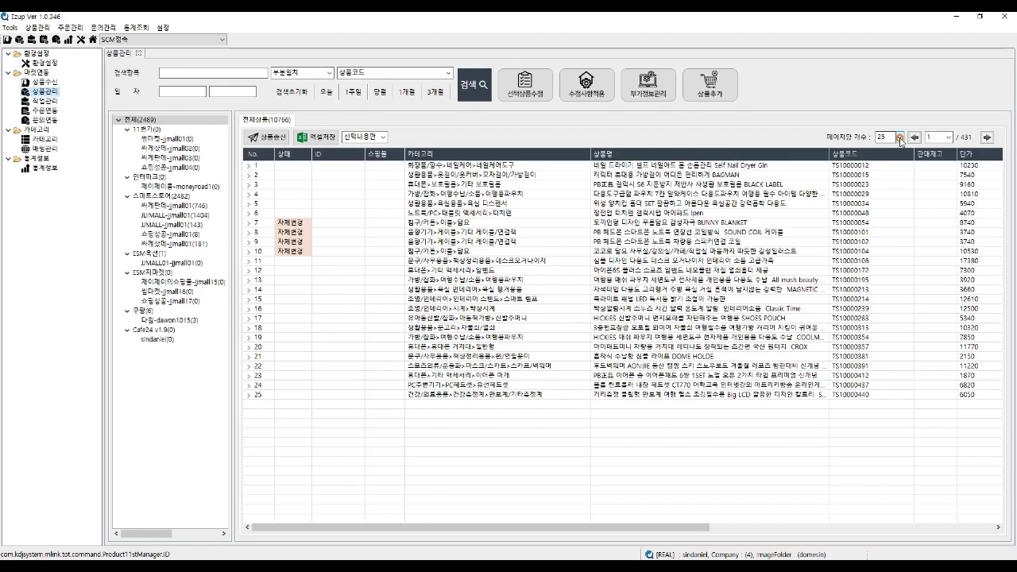
# Load the product lists of the 싸게판데 shop under 스마트스토어
pyautogui.click(900, 137)
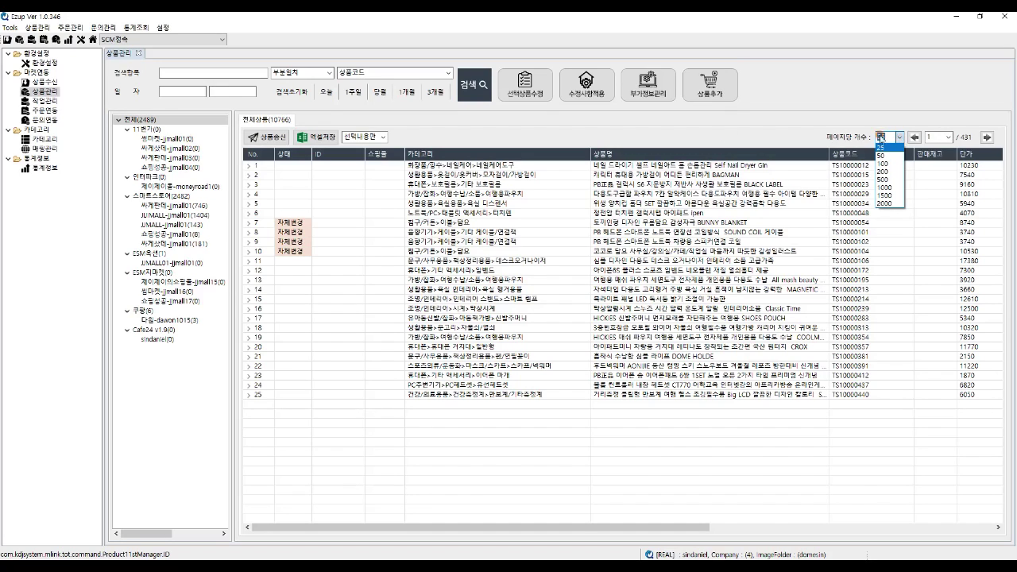
pyautogui.click(174, 206)
pyautogui.click(174, 206)
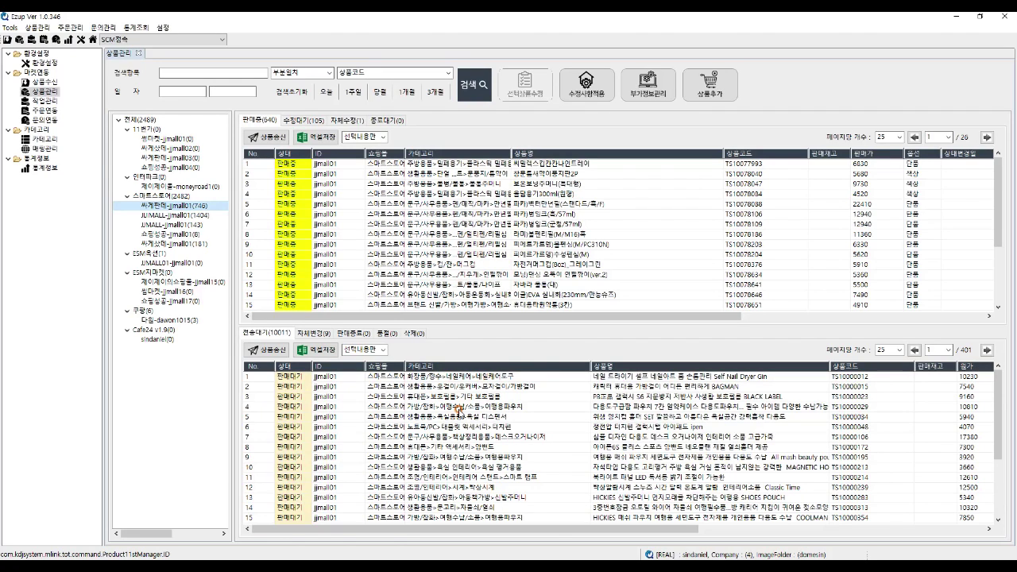
# Send the pending Self Nail Dryer Gin product (TS10000012) to 스마트스토어 immediately using the 무배/마진10%(스토어5) additional-info preset
pyautogui.click(468, 376)
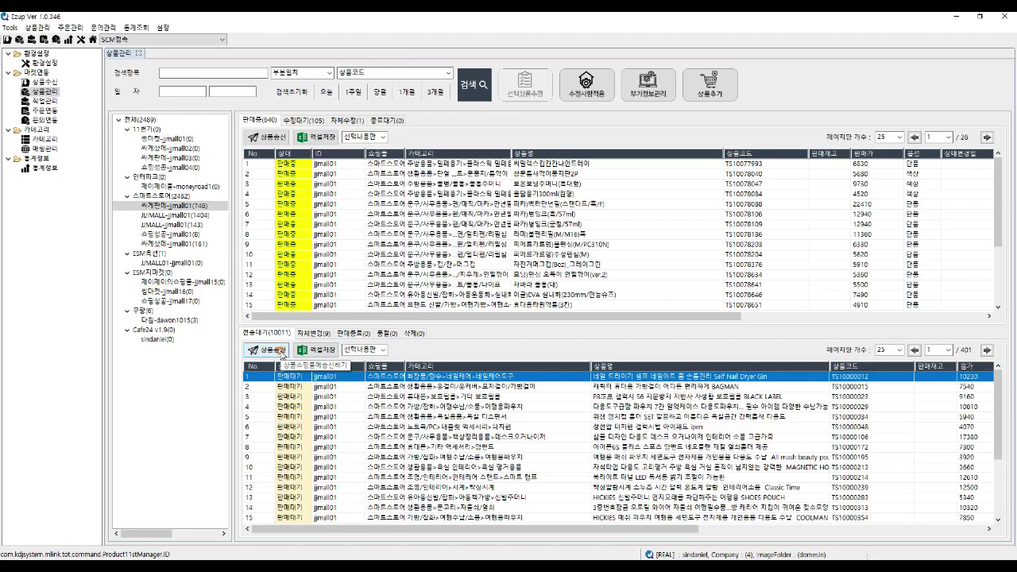
pyautogui.click(271, 350)
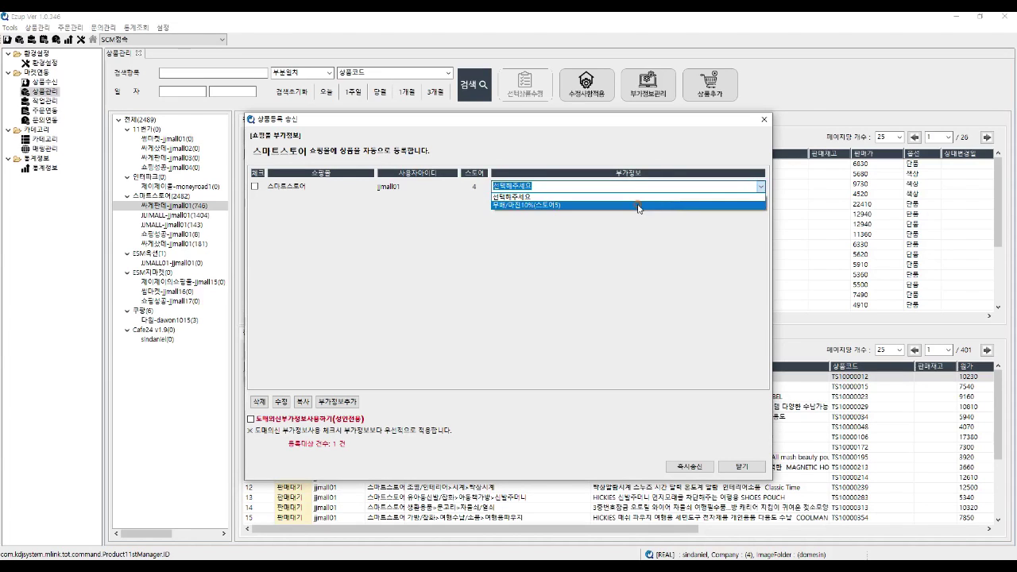
pyautogui.click(638, 205)
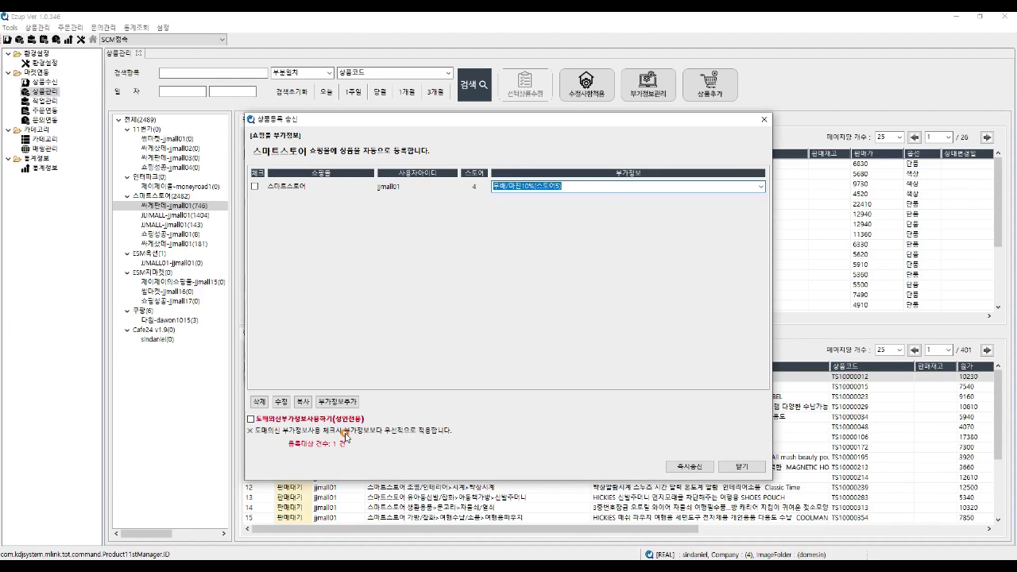
pyautogui.click(689, 467)
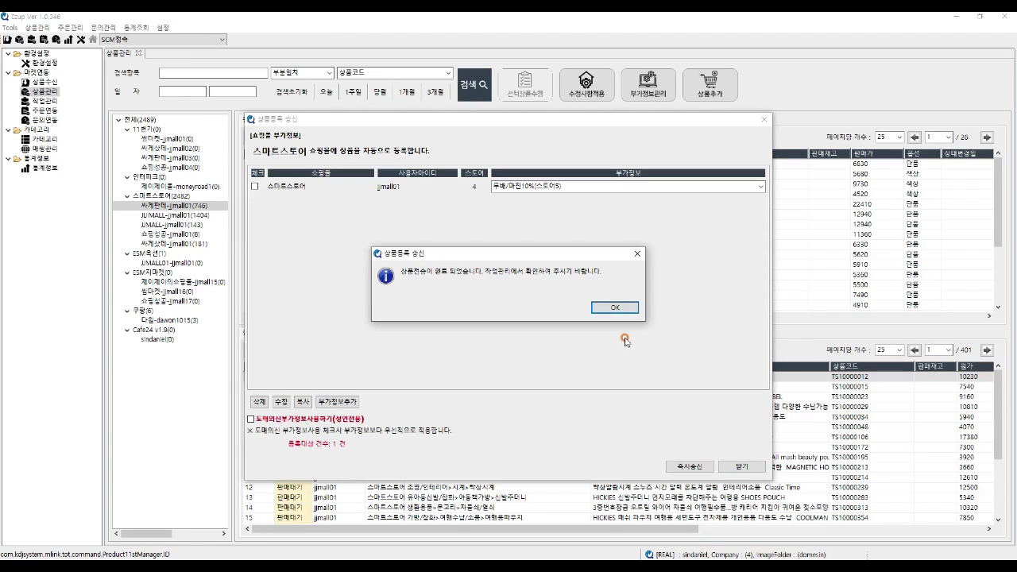
pyautogui.click(614, 307)
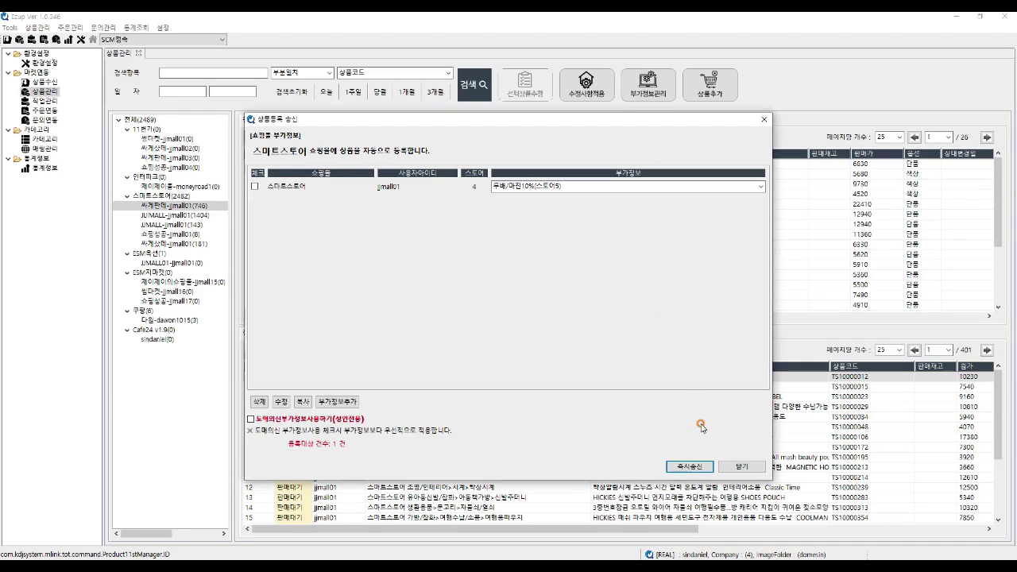
pyautogui.click(741, 467)
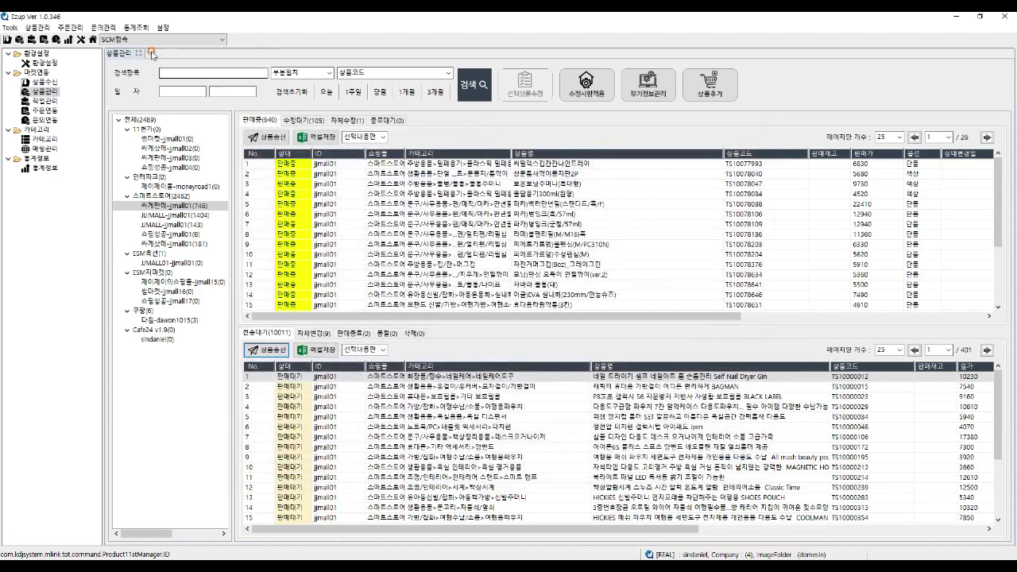
# Check the 상품등록 job's detailed log in 작업관리 and list the active jobs of the 스마트스토어 shop 싸게판데
pyautogui.click(46, 101)
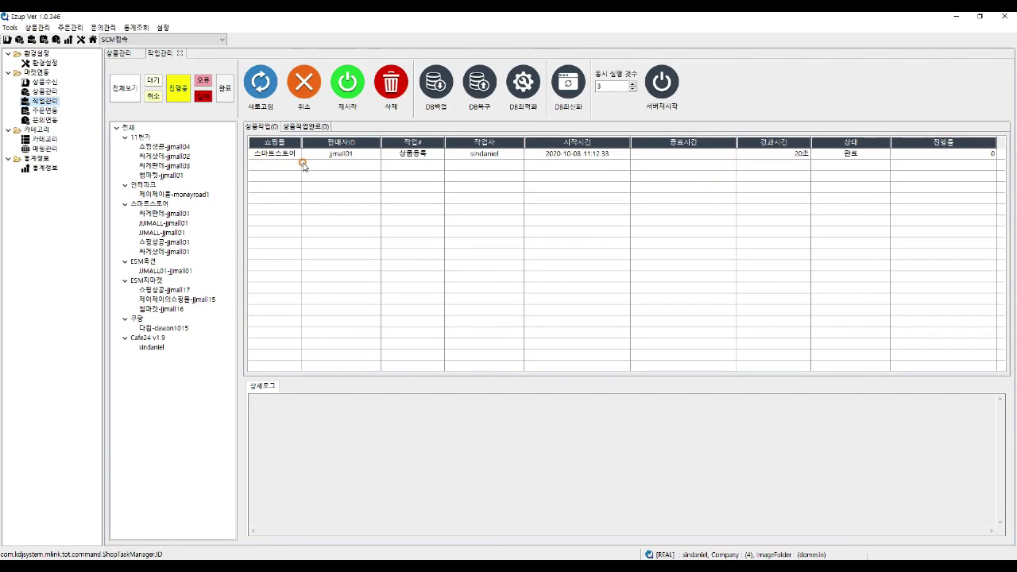
pyautogui.click(303, 155)
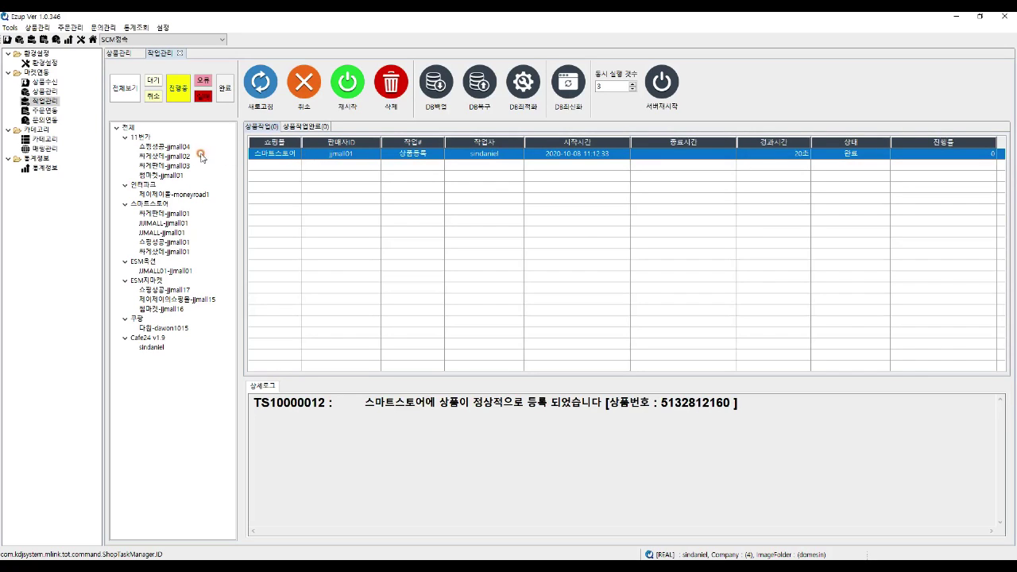
pyautogui.click(167, 205)
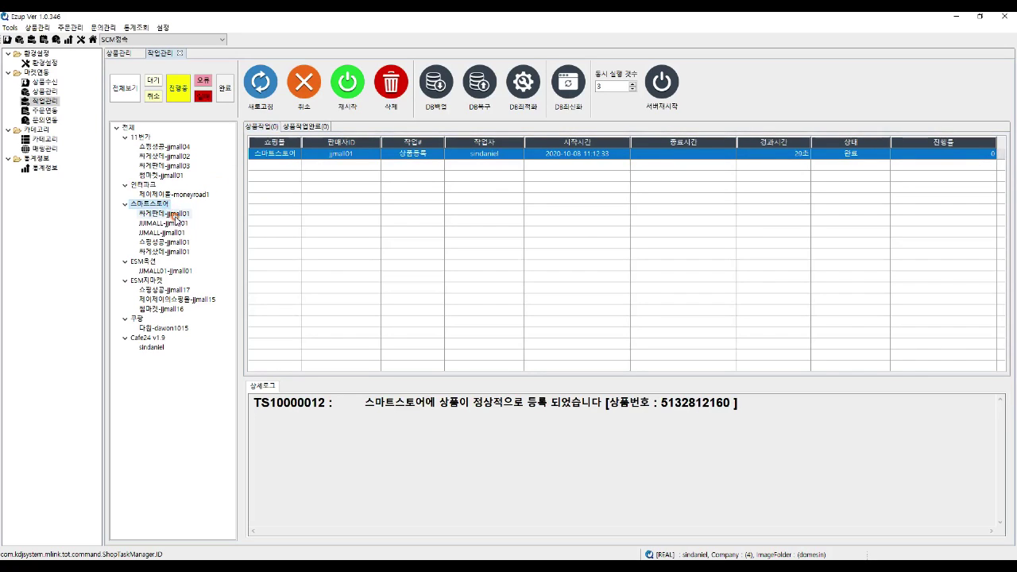
pyautogui.click(175, 215)
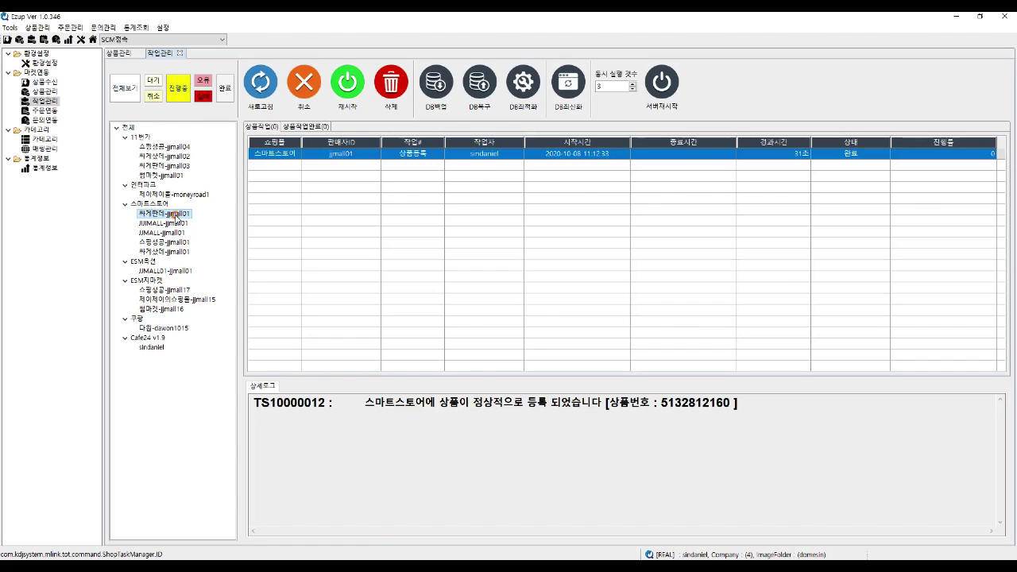
pyautogui.click(261, 127)
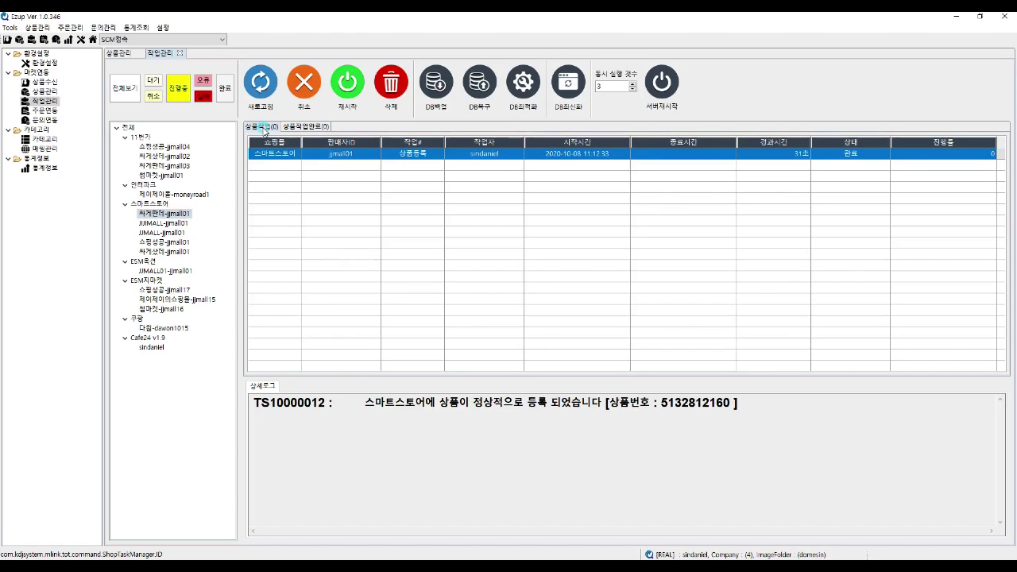
pyautogui.click(461, 408)
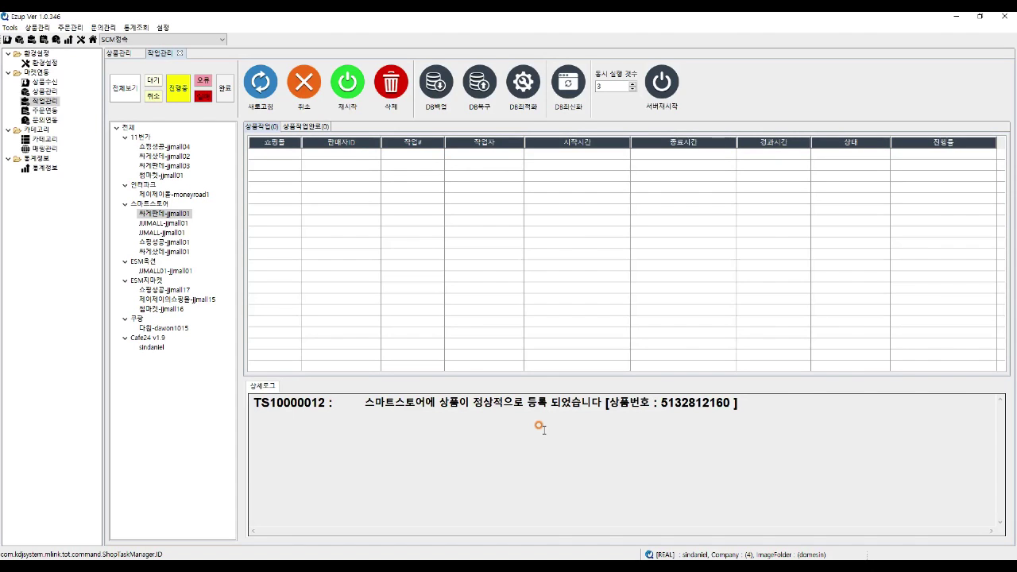
# List the shop's completed product jobs and select the most recent 상품등록 entry
pyautogui.click(310, 127)
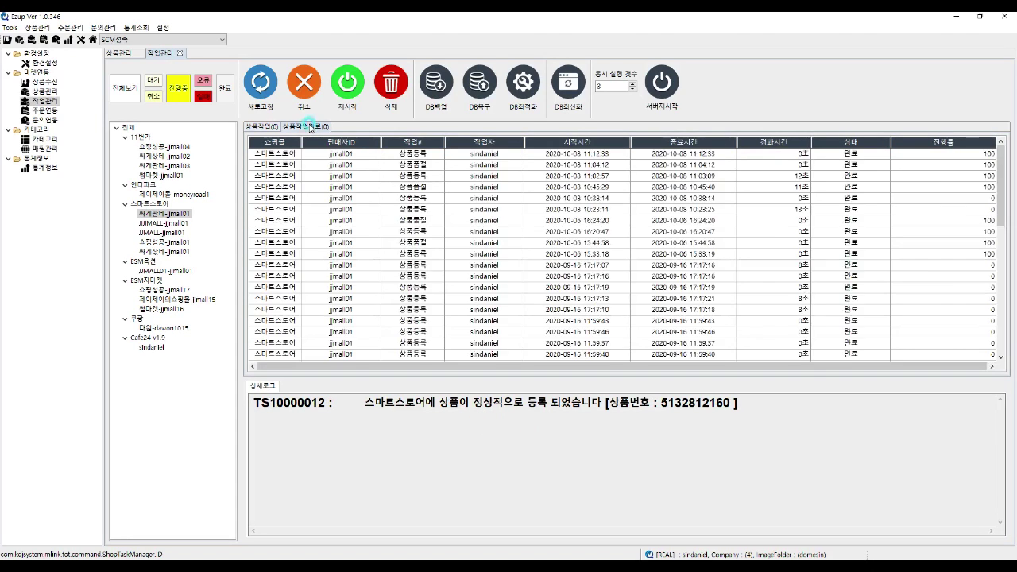
pyautogui.click(451, 154)
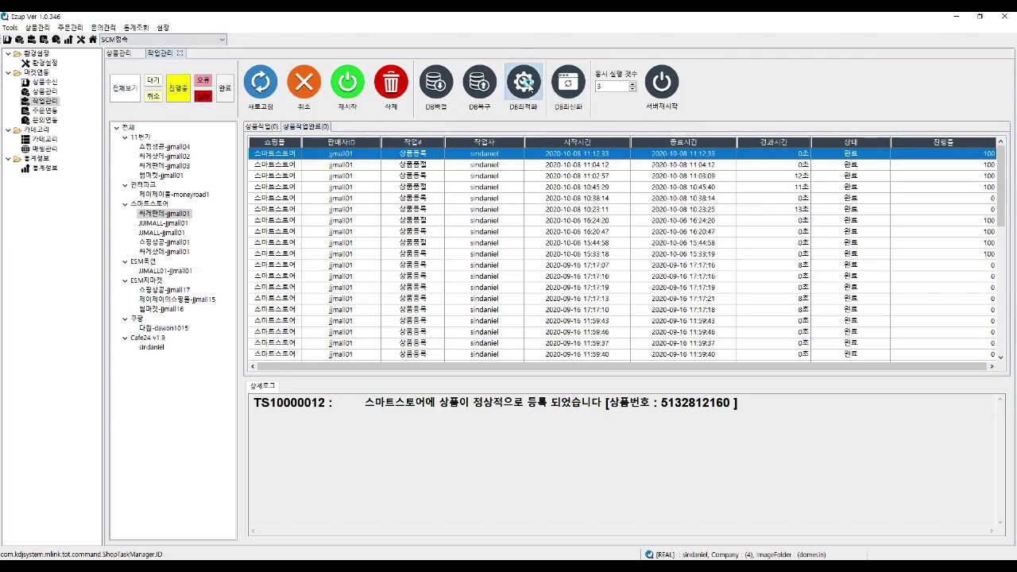
pyautogui.click(525, 83)
pyautogui.click(599, 296)
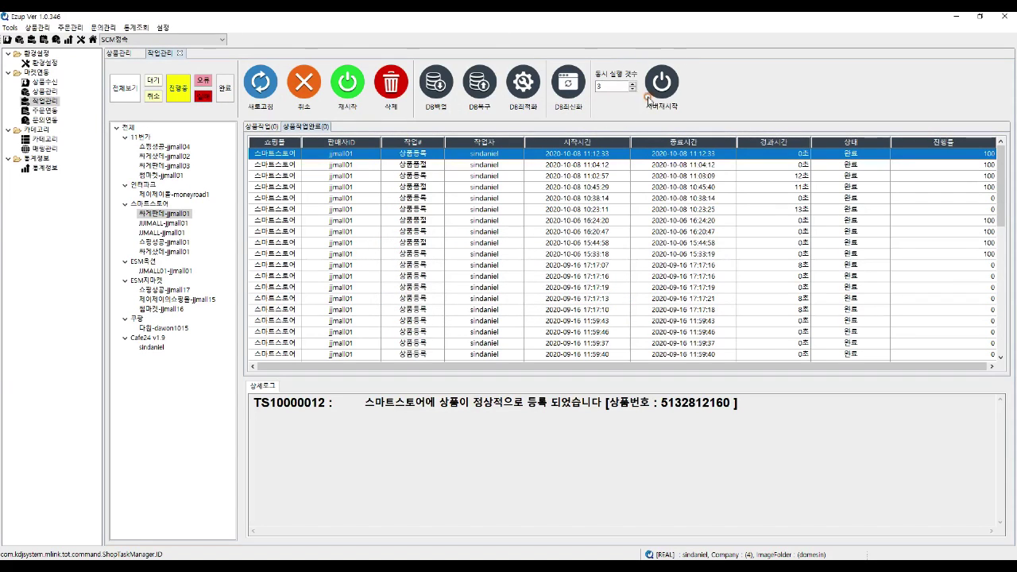
# Return to 상품관리 and reload the 싸게판데 shop's product lists, selecting the first product on sale
pyautogui.click(46, 92)
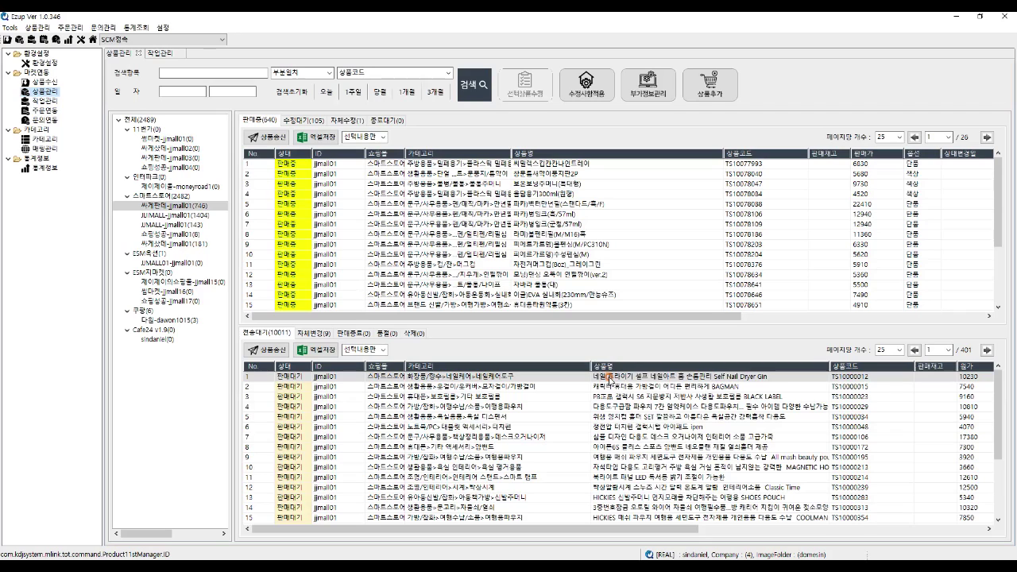
pyautogui.click(201, 206)
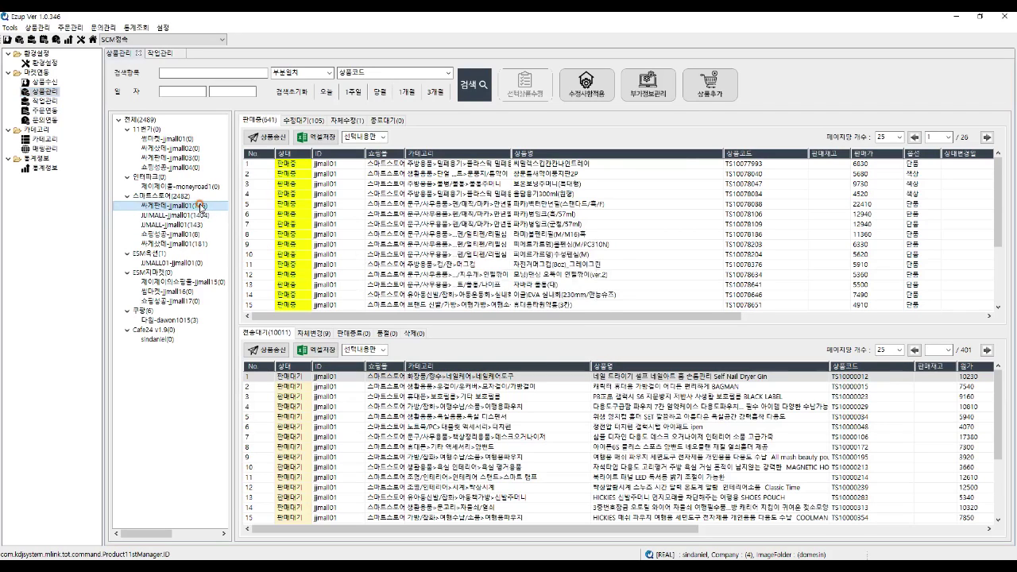
pyautogui.click(539, 163)
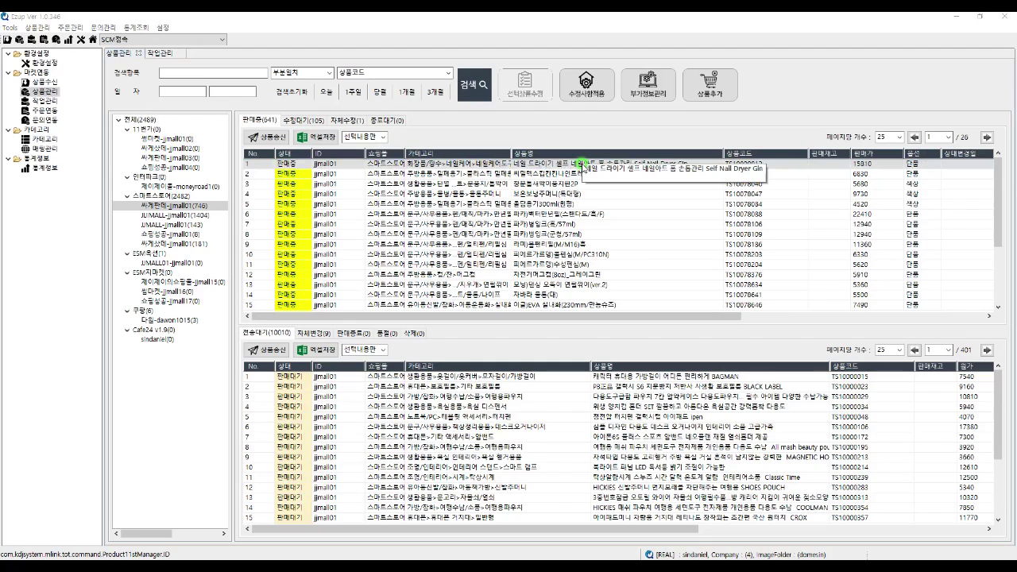
# View the Self Nail Dryer Gin product's live store page in the browser and close it
pyautogui.rightClick(576, 163)
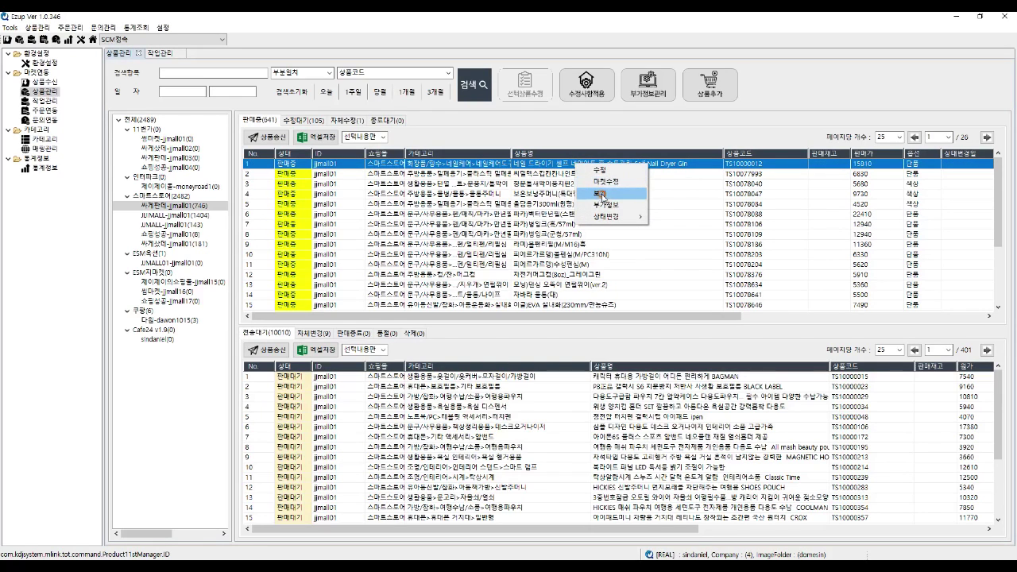
pyautogui.click(604, 195)
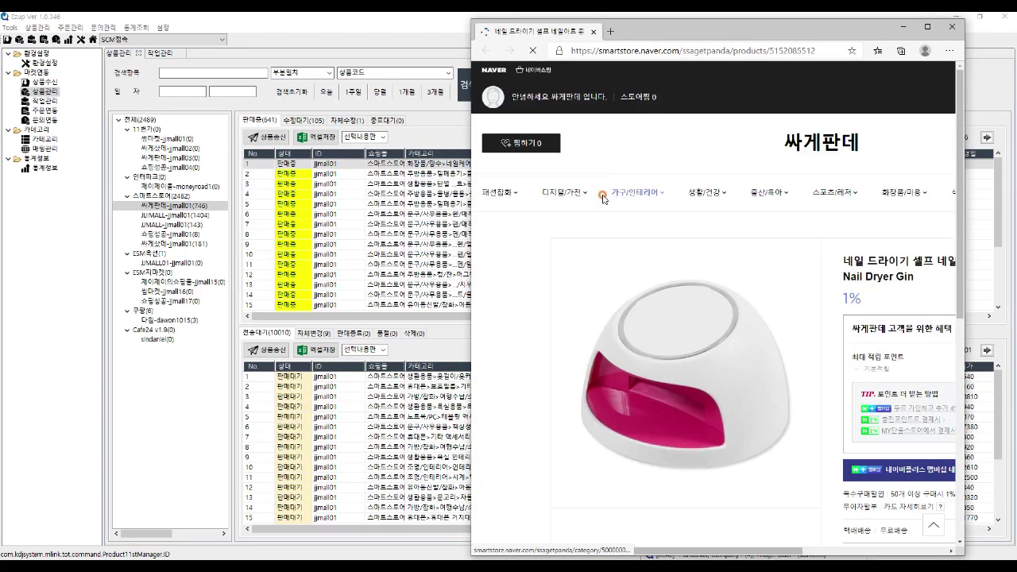
pyautogui.moveTo(688, 240)
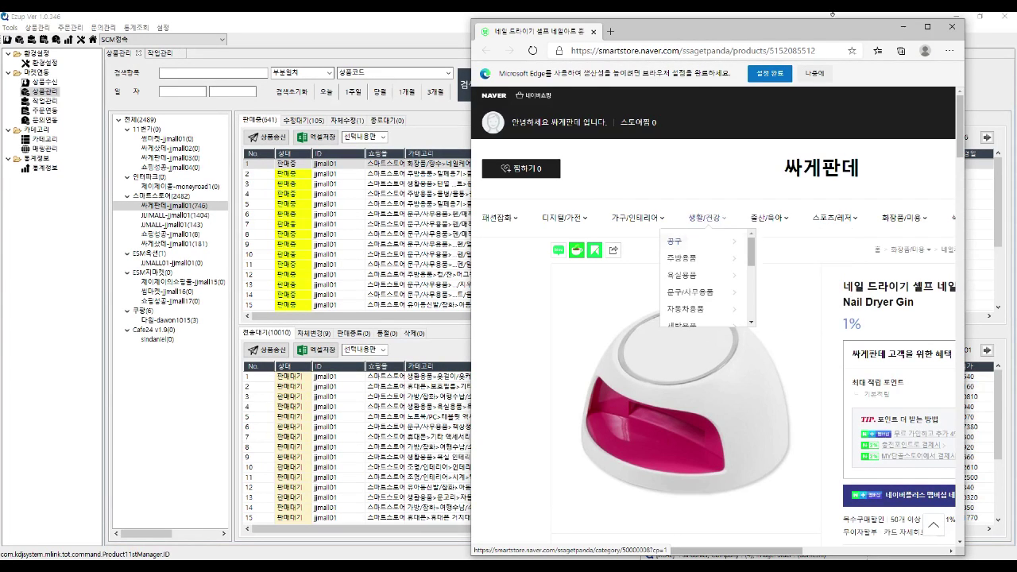
pyautogui.click(952, 26)
# View the nail dryer's market edit page (마켓수정) and its 부가정보 settings, closing each without changes
pyautogui.rightClick(616, 162)
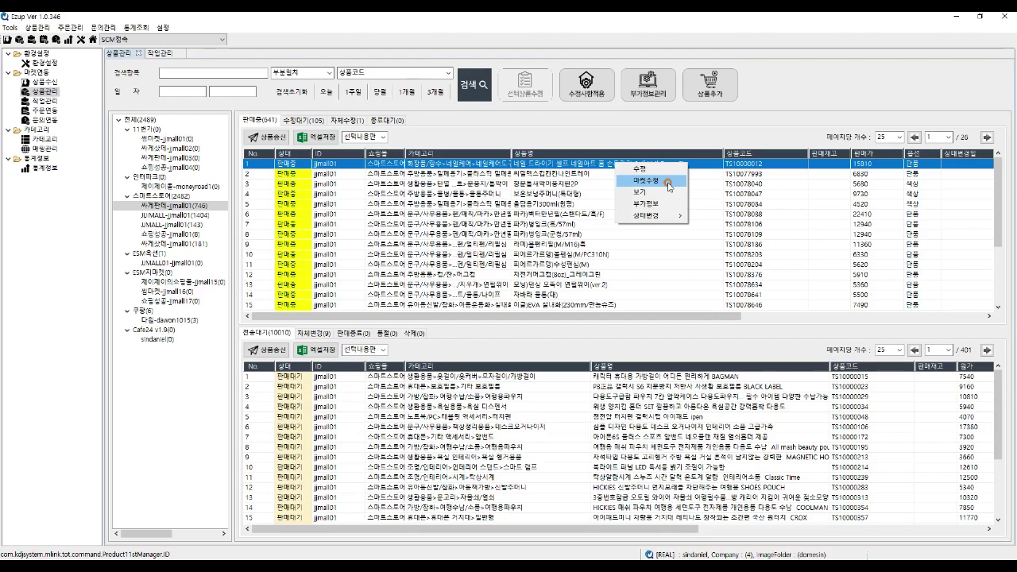
pyautogui.click(669, 180)
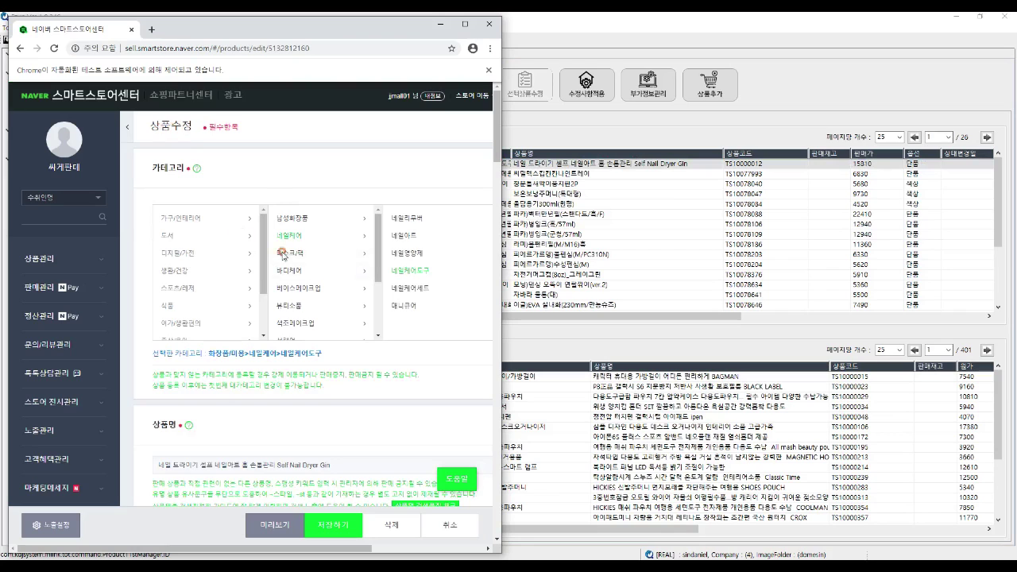
pyautogui.click(490, 26)
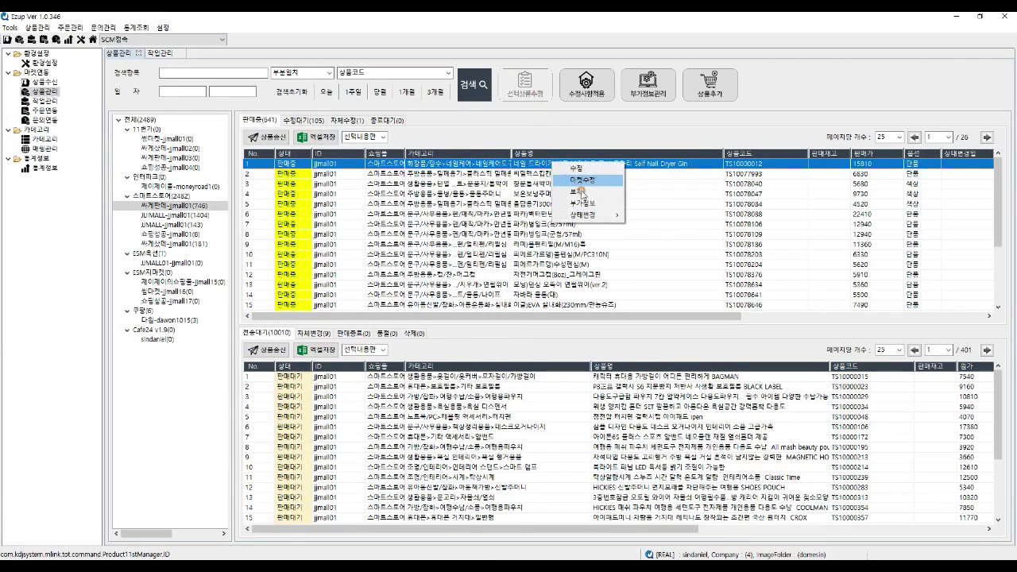
pyautogui.click(592, 204)
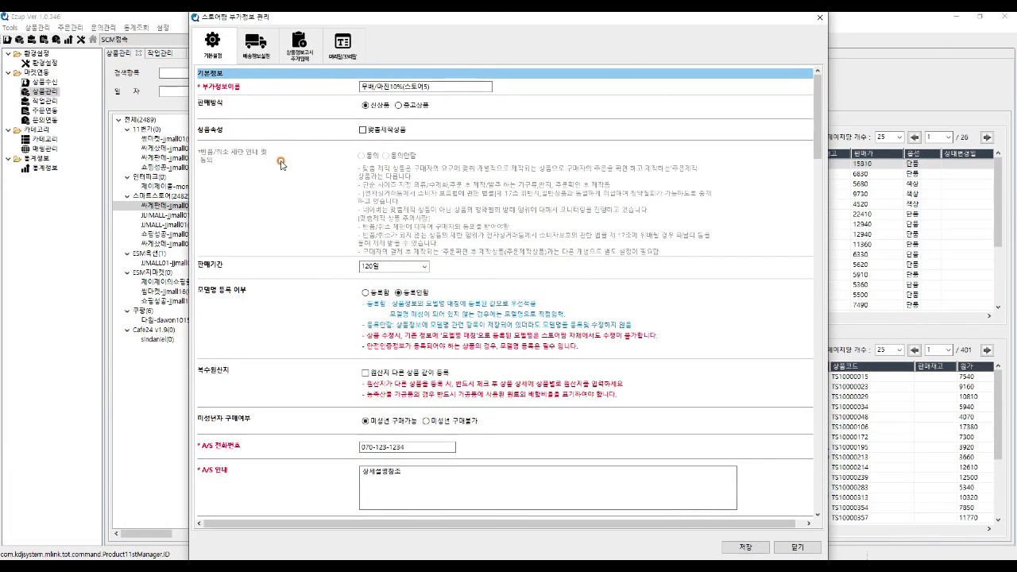
pyautogui.click(820, 17)
# Change the nail dryer product's status to 삭제, send the request to 스마트스토어 immediately, and reload the 싸게판데 shop's lists
pyautogui.rightClick(554, 162)
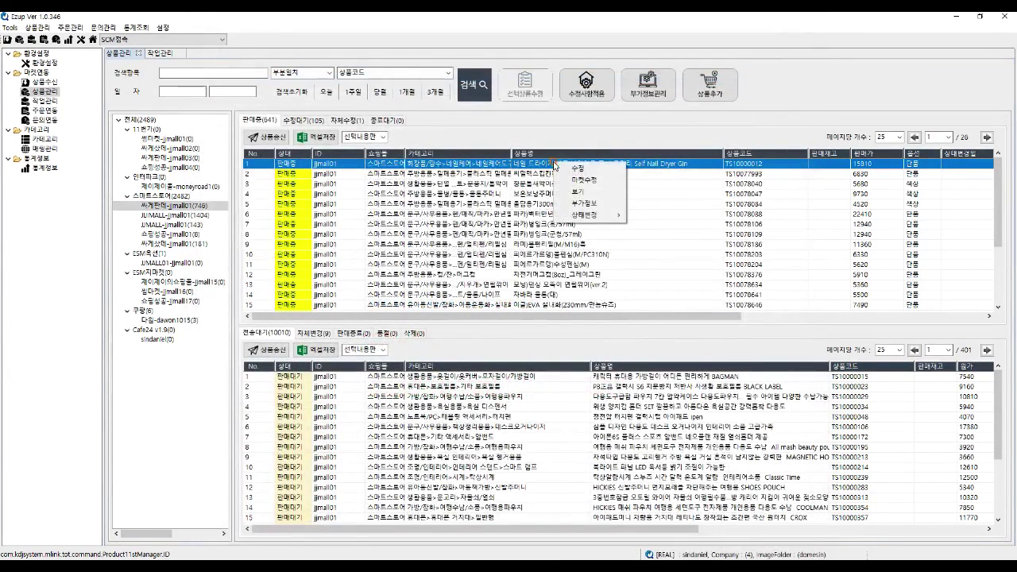
pyautogui.moveTo(606, 217)
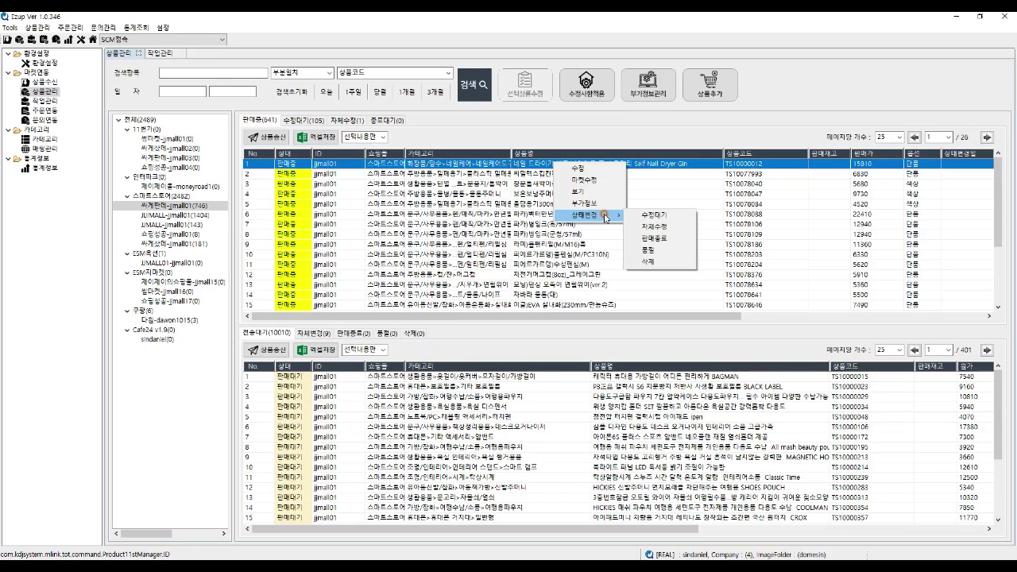
pyautogui.click(667, 263)
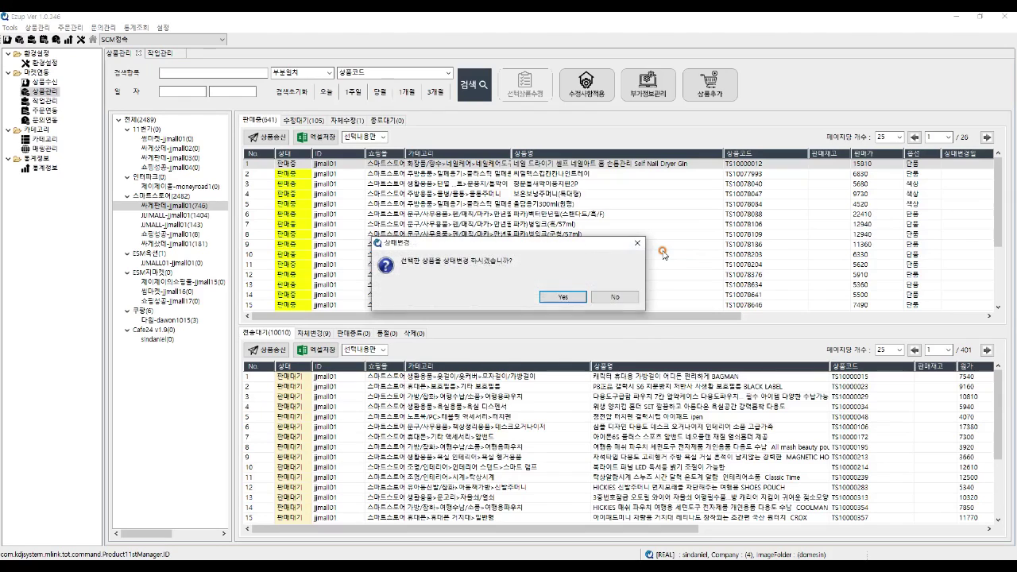
pyautogui.click(560, 297)
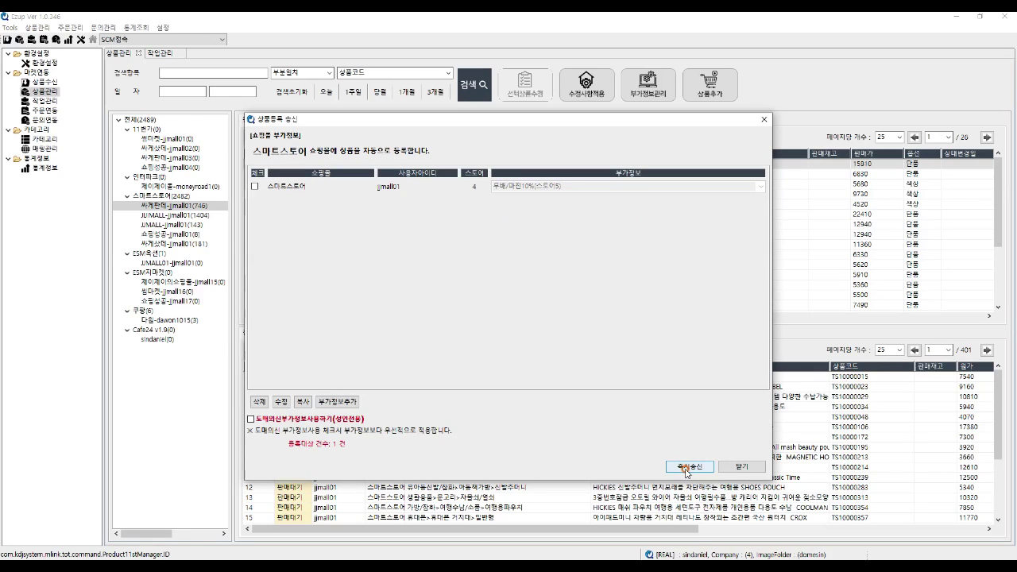
pyautogui.click(687, 468)
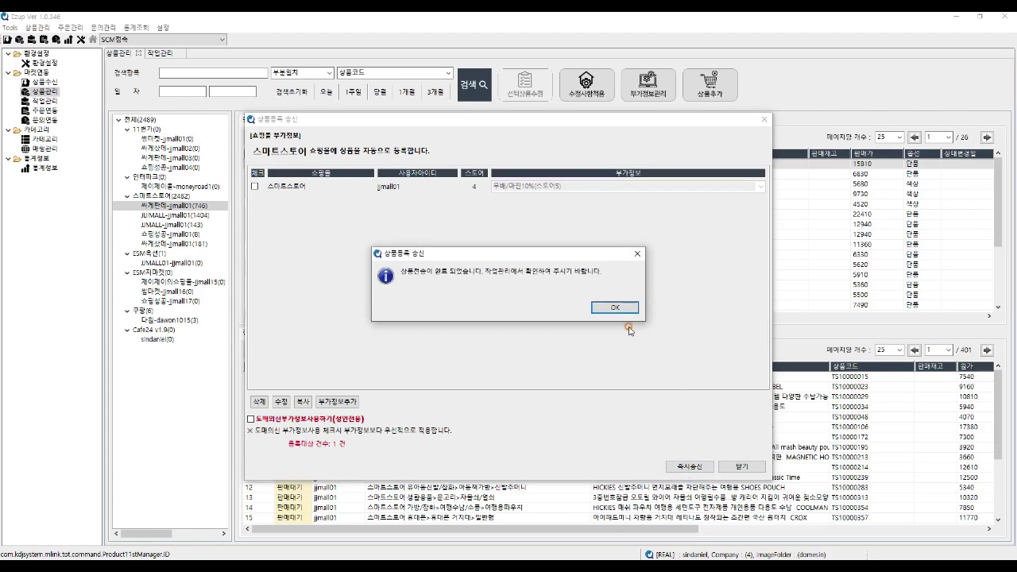
pyautogui.click(623, 309)
pyautogui.click(743, 469)
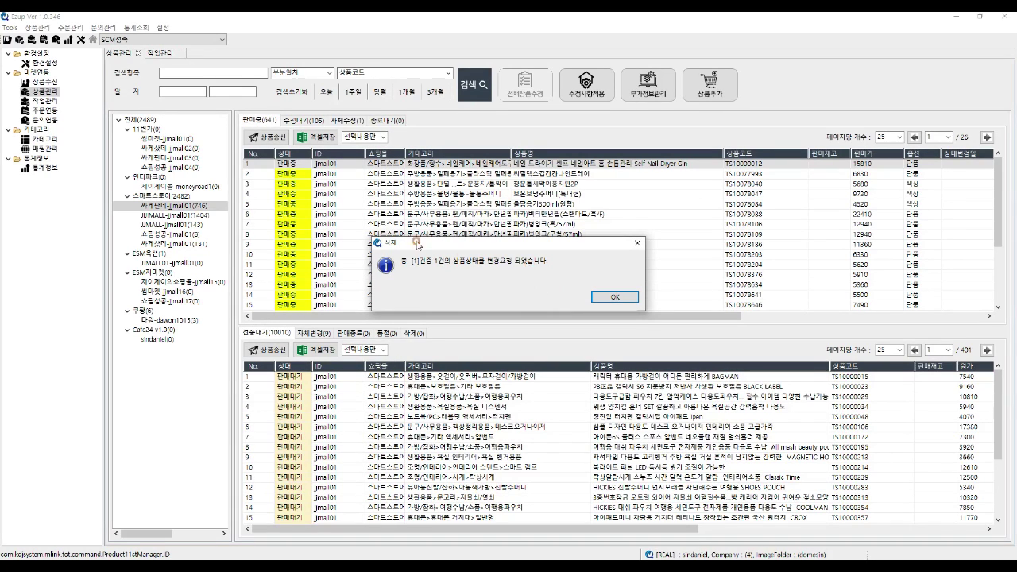
pyautogui.click(605, 297)
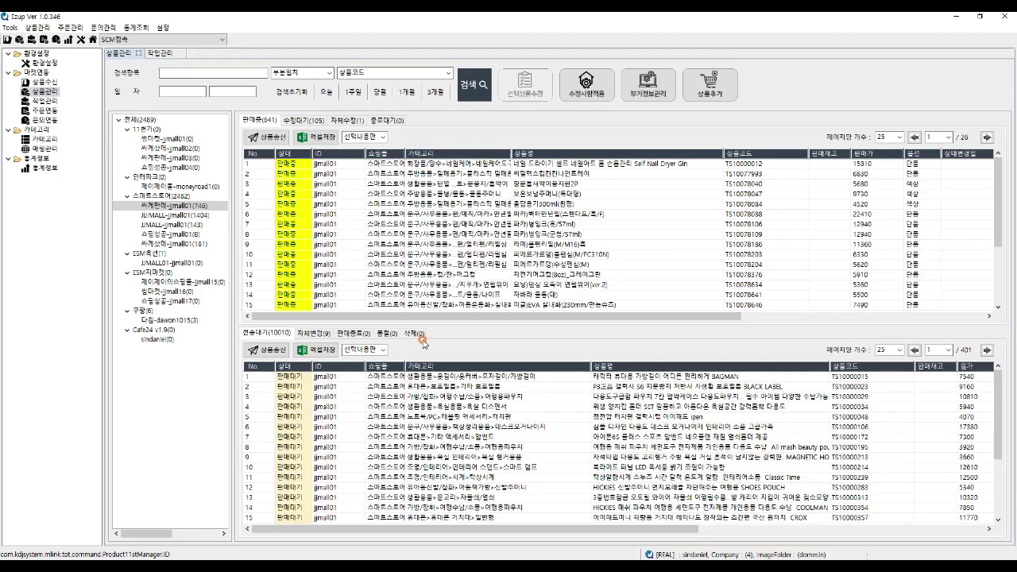
pyautogui.click(185, 205)
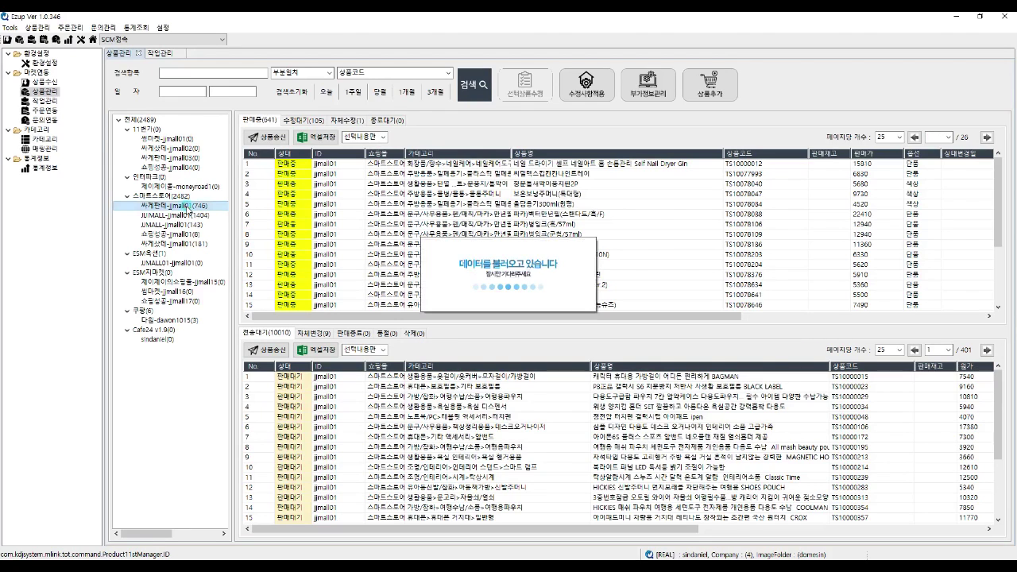
# Change the status of the nail dryer product in the 품절 list to 전송대기 and confirm the change
pyautogui.click(391, 334)
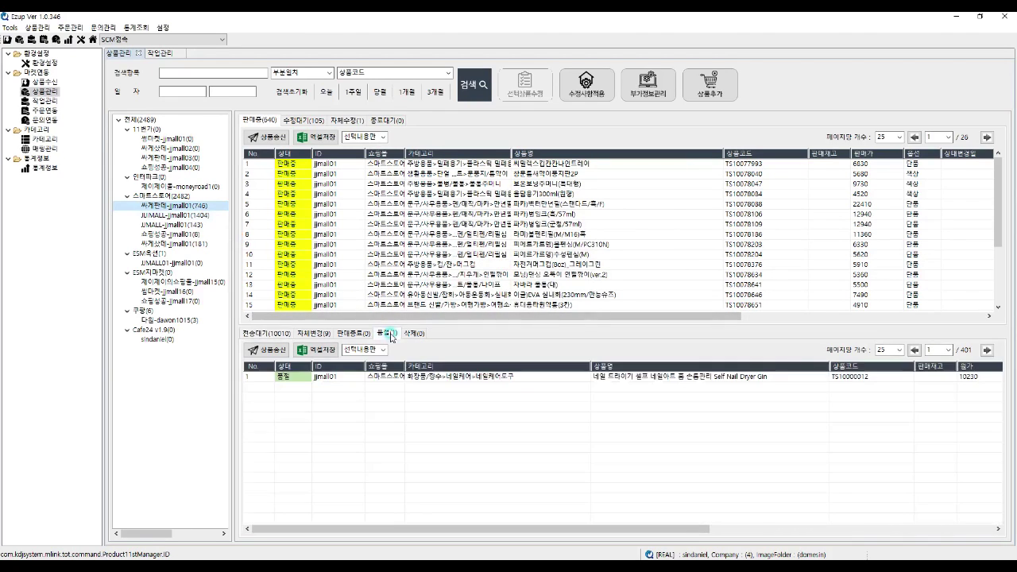
pyautogui.click(442, 379)
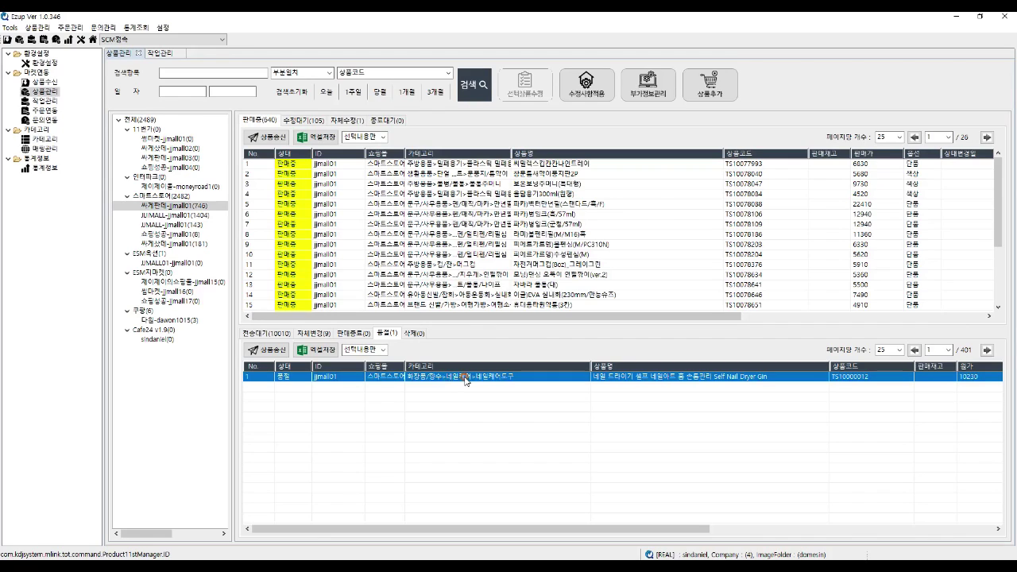
pyautogui.rightClick(465, 377)
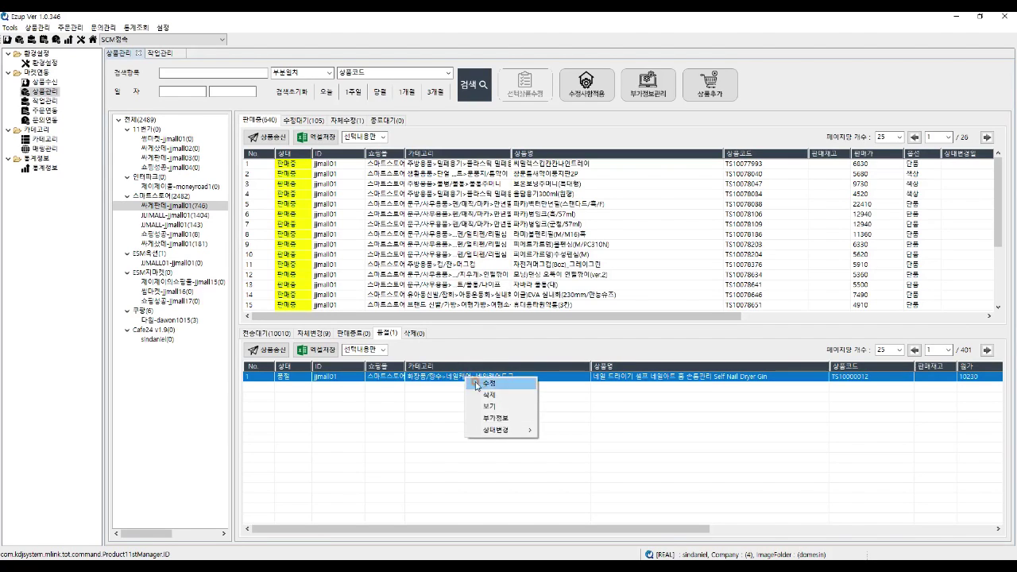
pyautogui.moveTo(531, 432)
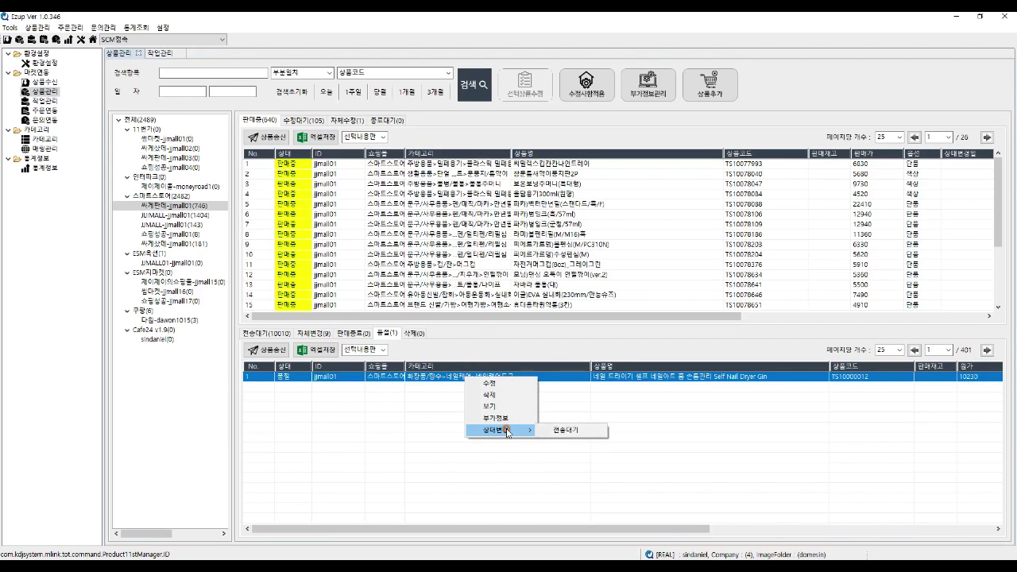
pyautogui.click(569, 432)
pyautogui.click(562, 298)
pyautogui.click(610, 301)
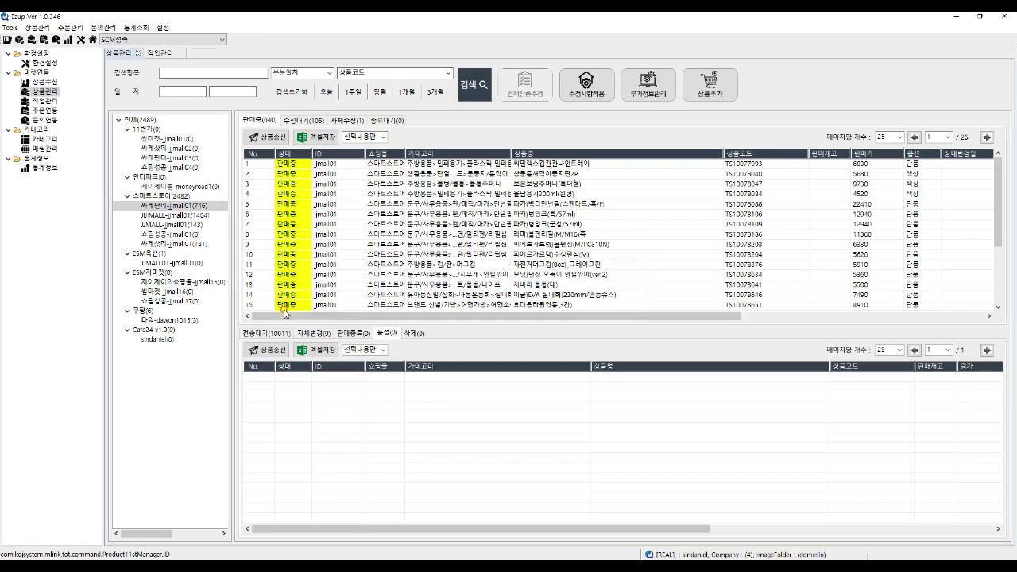
# View the product preview (보기) of the Self Nail Dryer Gin item in the 전송대기 list and close it
pyautogui.click(268, 333)
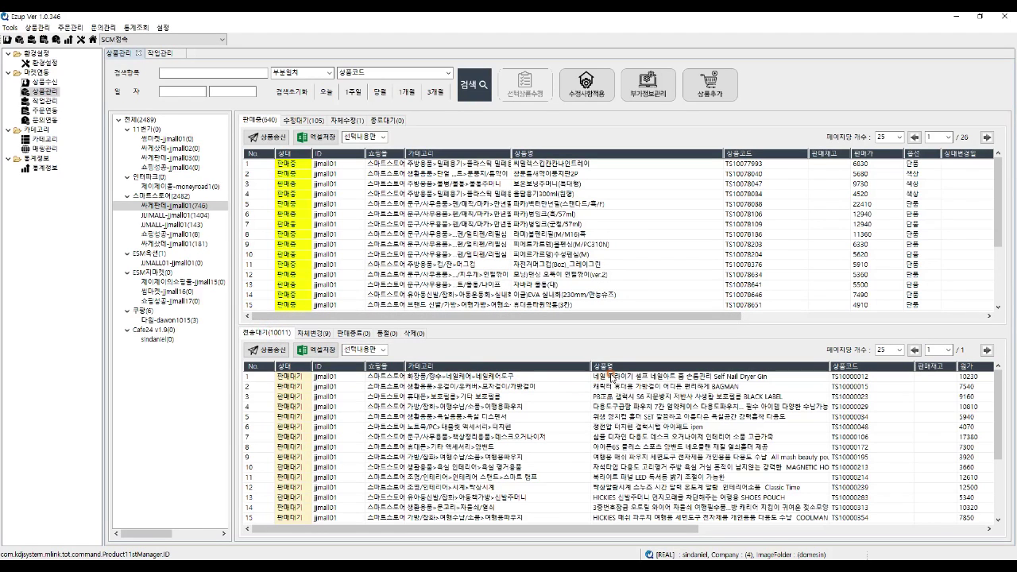
pyautogui.click(615, 379)
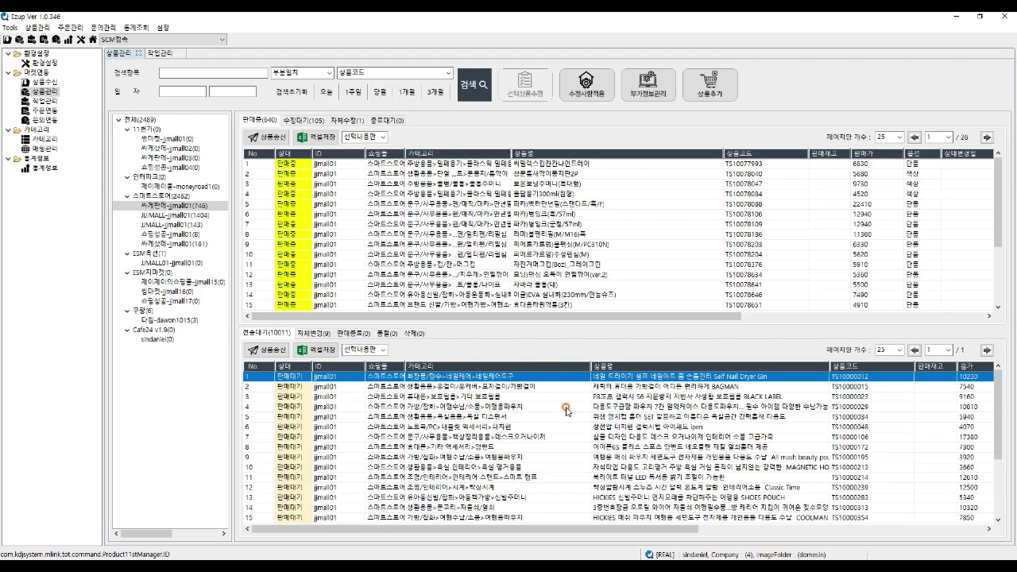
pyautogui.rightClick(630, 376)
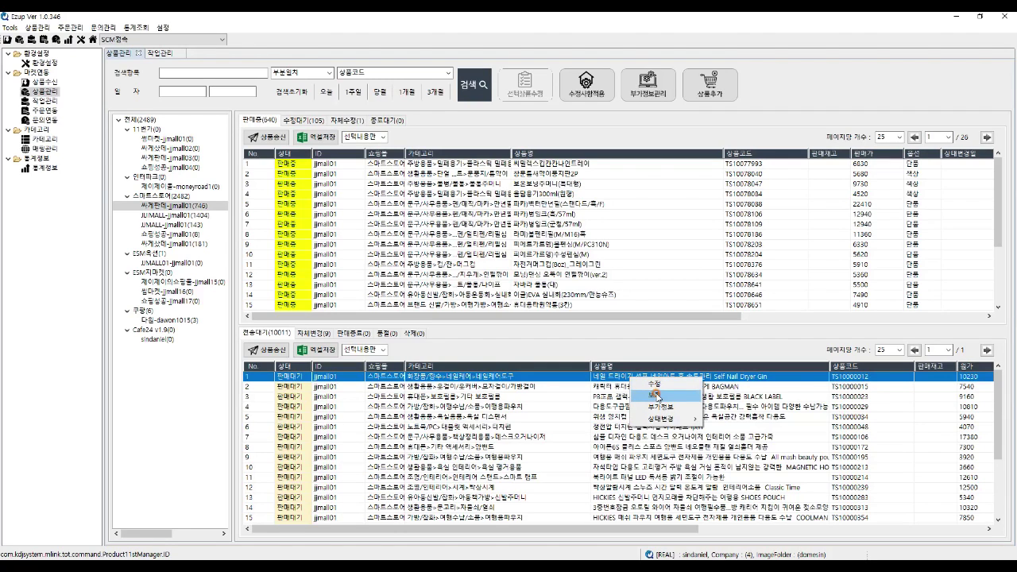
pyautogui.click(657, 395)
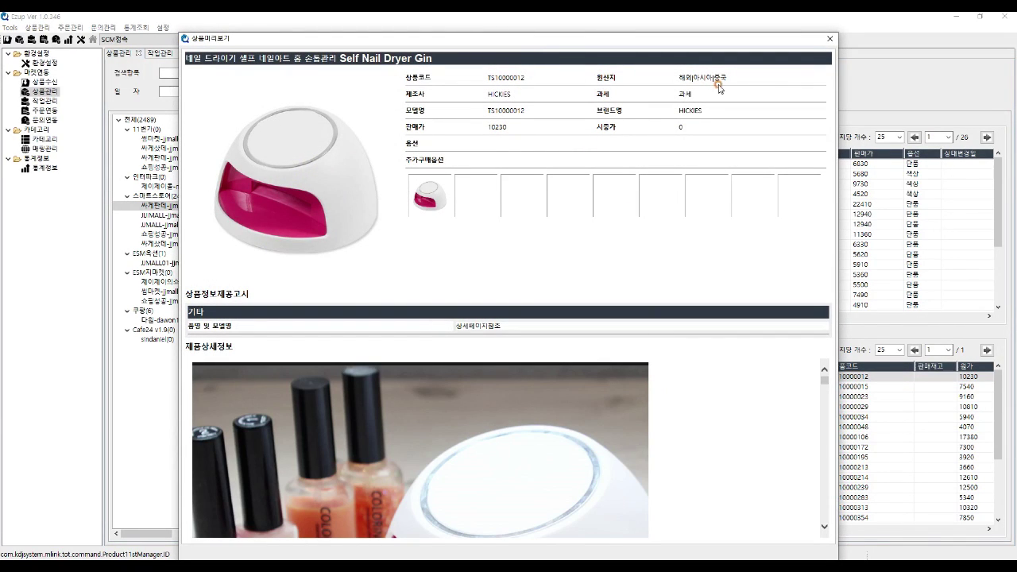
pyautogui.click(829, 39)
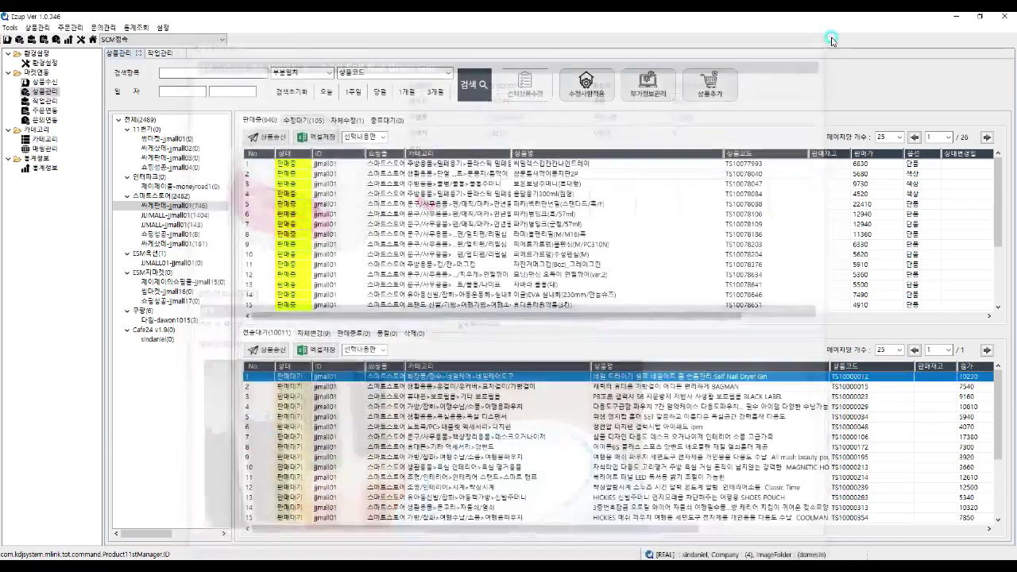
pyautogui.rightClick(635, 378)
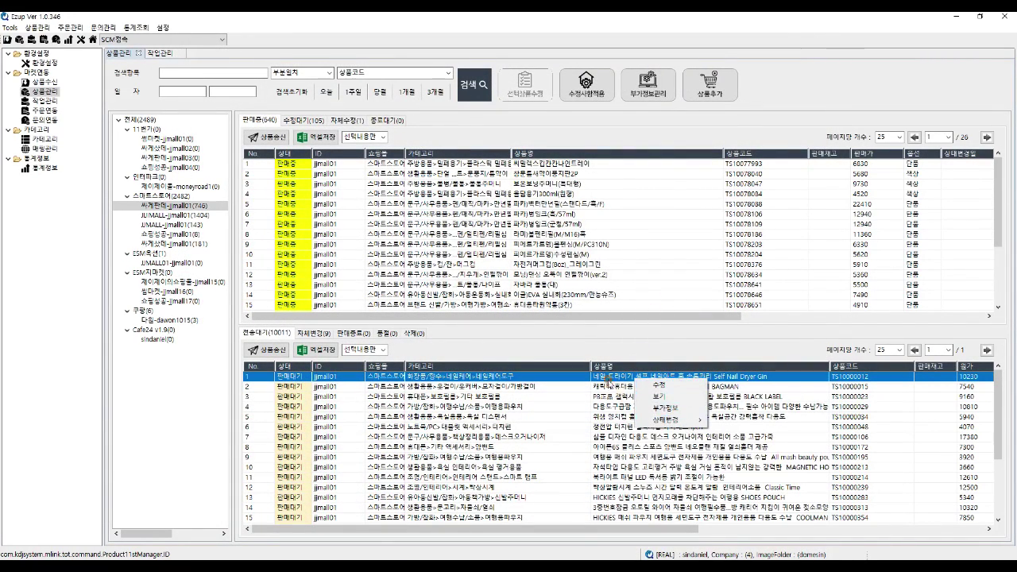
pyautogui.click(609, 378)
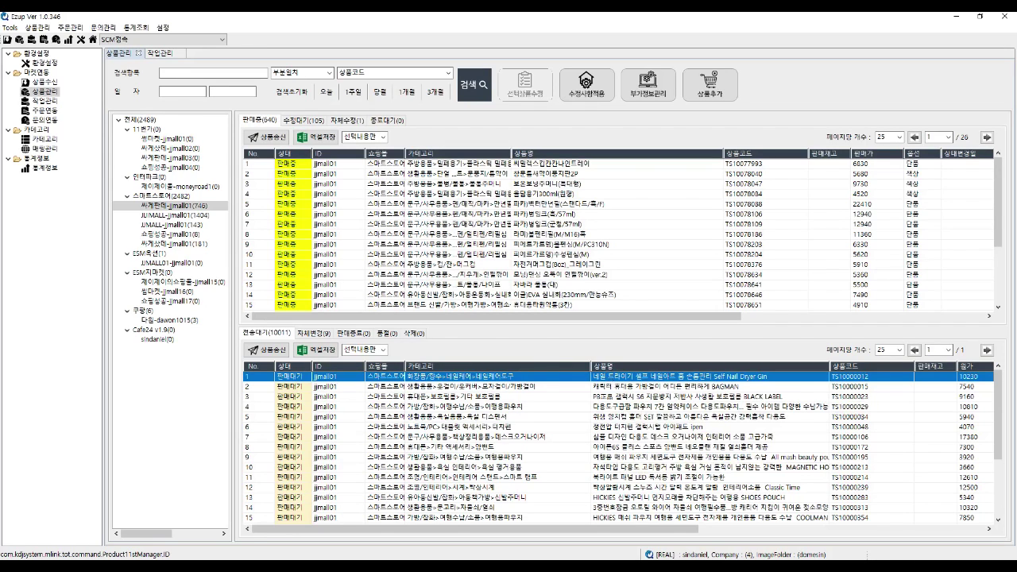
pyautogui.click(891, 566)
pyautogui.click(891, 531)
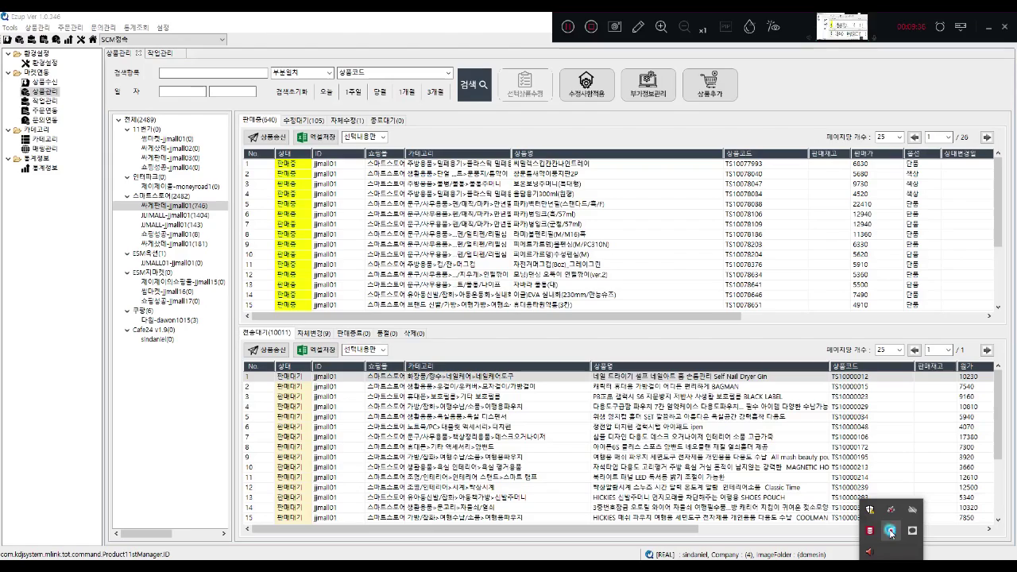